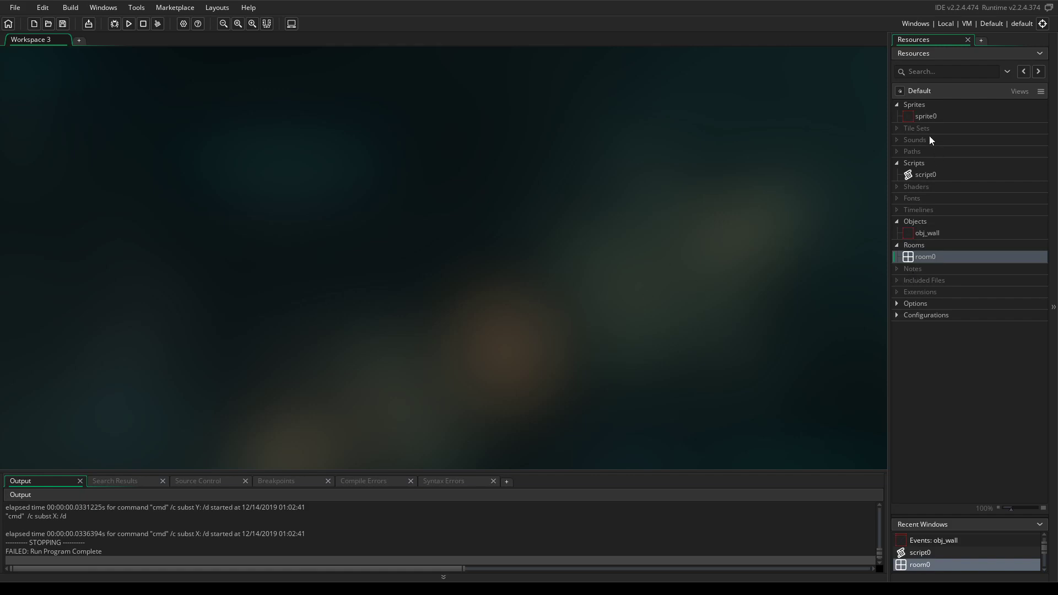
Step: Open sprite0 and look over its seven 32×32 wall-shape frame thumbnails
double_click(919, 118)
mouse_move(247, 206)
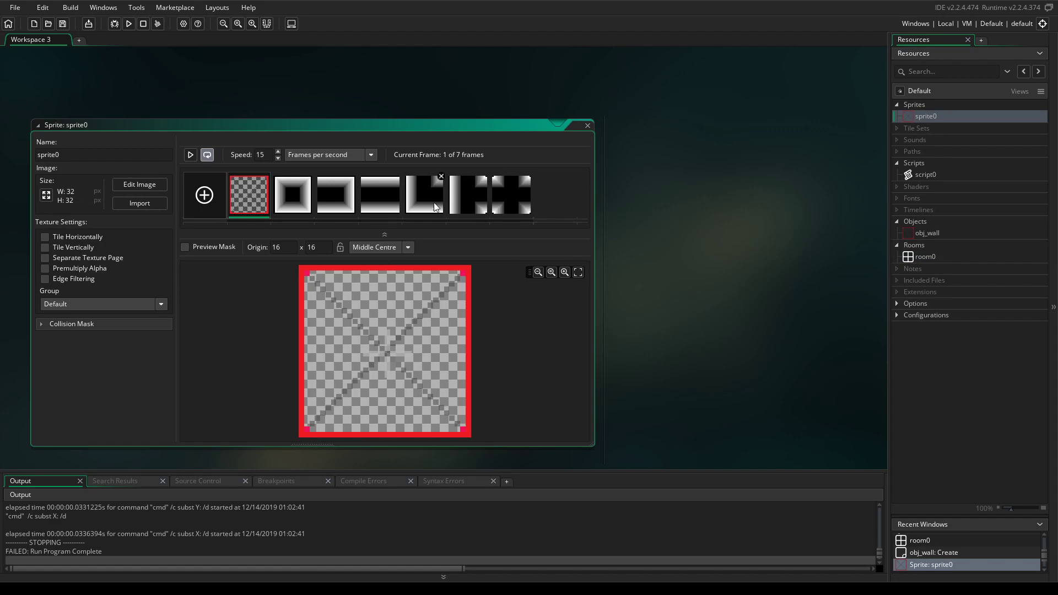
mouse_move(295, 205)
mouse_move(334, 210)
mouse_move(423, 184)
mouse_move(512, 208)
Step: Close the sprite0 editor and open room0 for editing
left_click(586, 127)
left_click(907, 257)
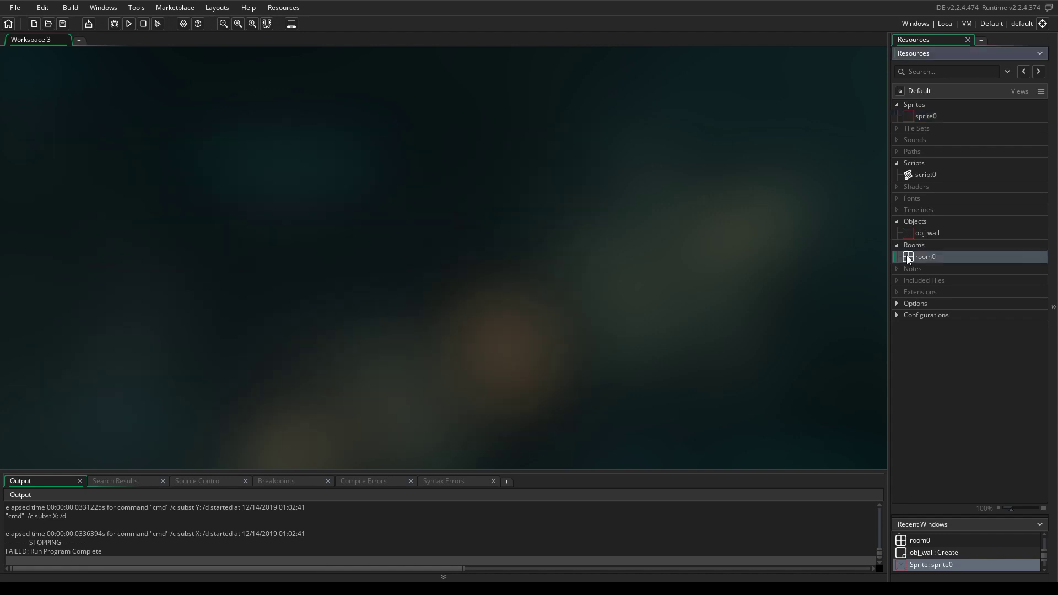
double_click(908, 257)
Step: Paint a stepped row of obj_wall instances across room0 and run the game
mouse_move(920, 232)
left_mouse_down()
mouse_move(487, 242)
mouse_move(268, 222)
mouse_move(269, 240)
mouse_move(283, 244)
mouse_move(534, 272)
mouse_move(602, 276)
mouse_move(710, 246)
mouse_move(796, 250)
left_mouse_up()
left_click(825, 274)
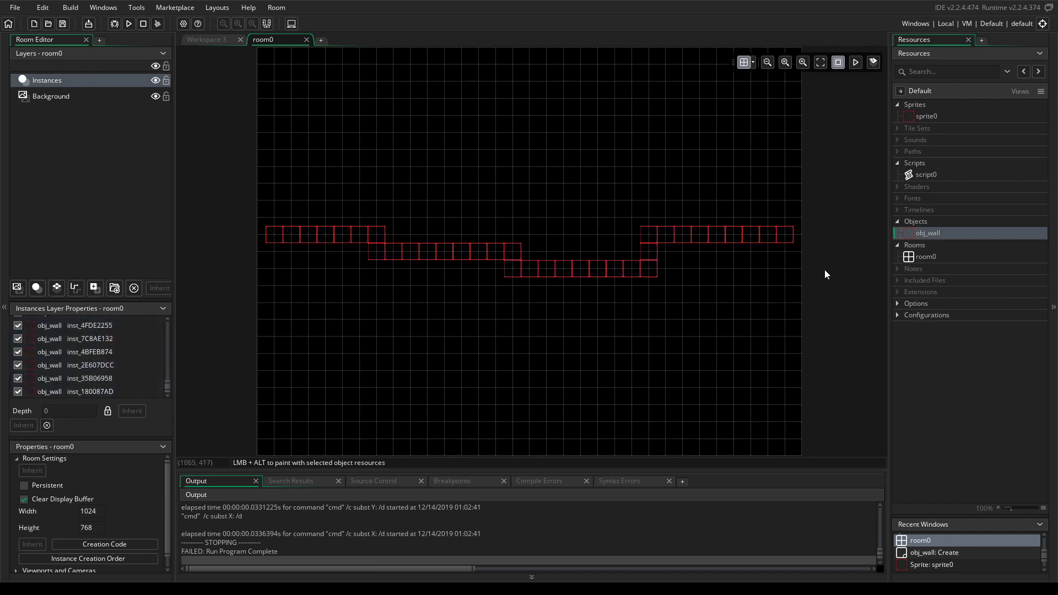
left_click(130, 27)
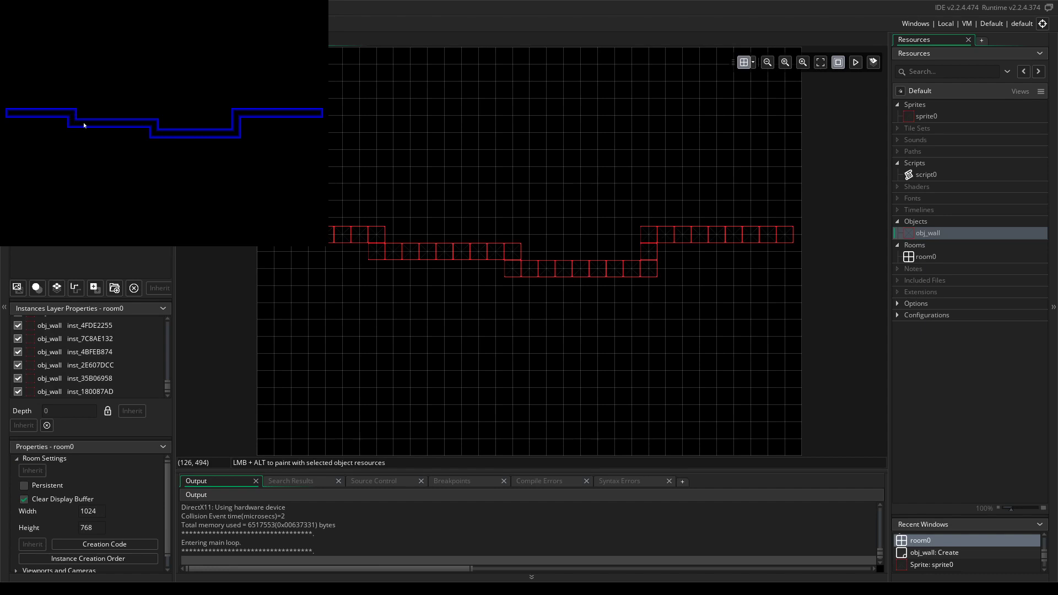
Step: Close the game and paint a vertical column of obj_wall crossing the stepped wall
left_click(324, 1)
mouse_move(907, 235)
left_mouse_down()
mouse_move(817, 213)
mouse_move(495, 239)
mouse_move(483, 247)
mouse_move(476, 359)
mouse_move(489, 314)
mouse_move(478, 217)
mouse_move(484, 60)
mouse_move(462, 119)
left_mouse_up()
left_click(487, 124, "alt")
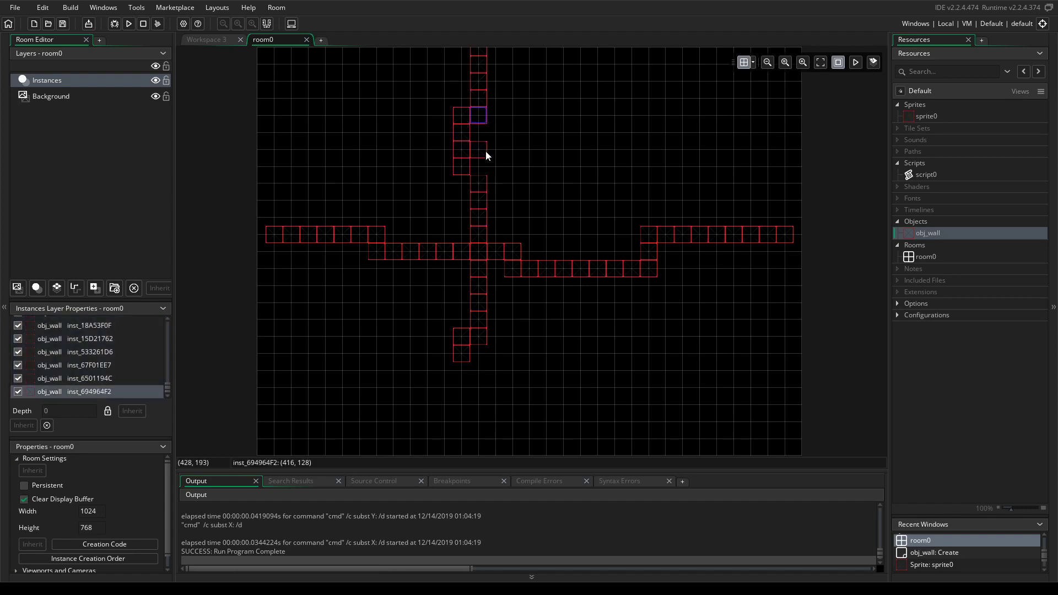
left_click(483, 168, "alt")
Step: Place five isolated wall pieces around the room, then run the game again
left_click(580, 150, "alt")
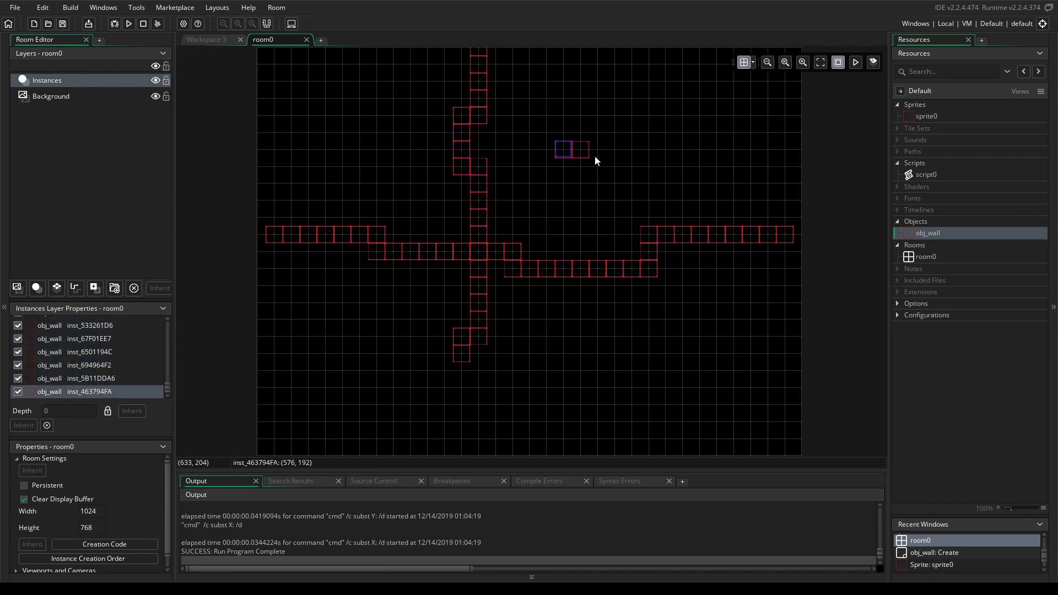
left_click(665, 132, "alt")
left_click(734, 166, "alt")
left_click(750, 217, "alt")
left_click(756, 320, "alt")
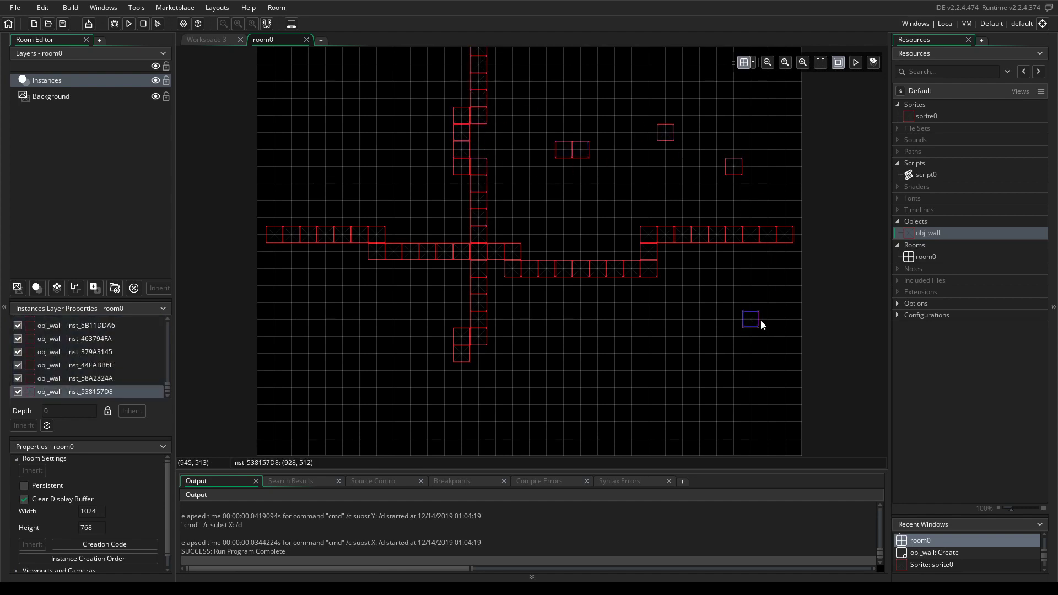
left_click(129, 24)
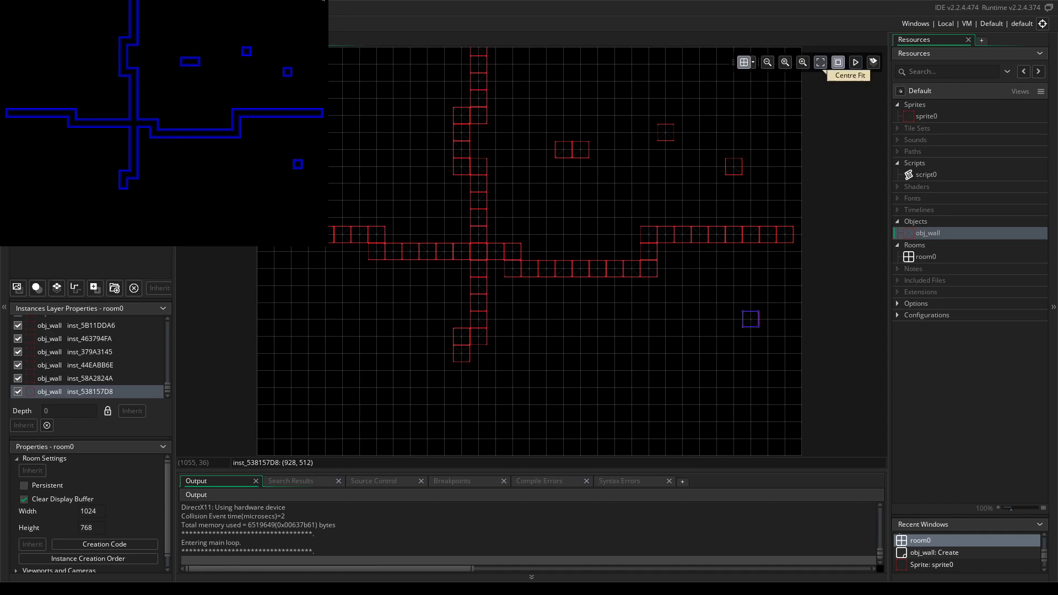
Step: Close the game, select every wall instance in room0 and delete them
key("Escape")
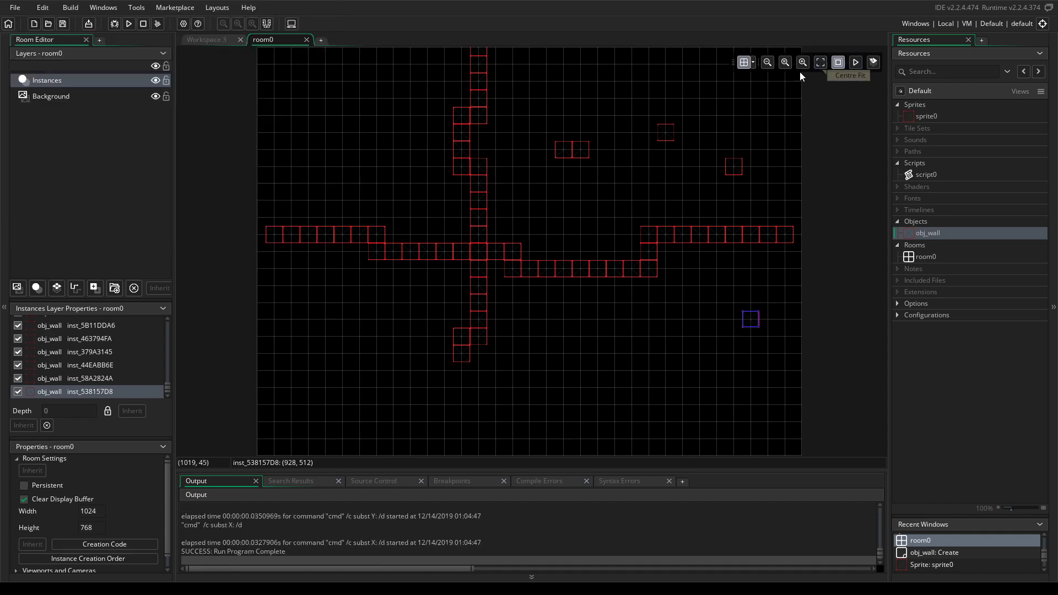
left_click(434, 270)
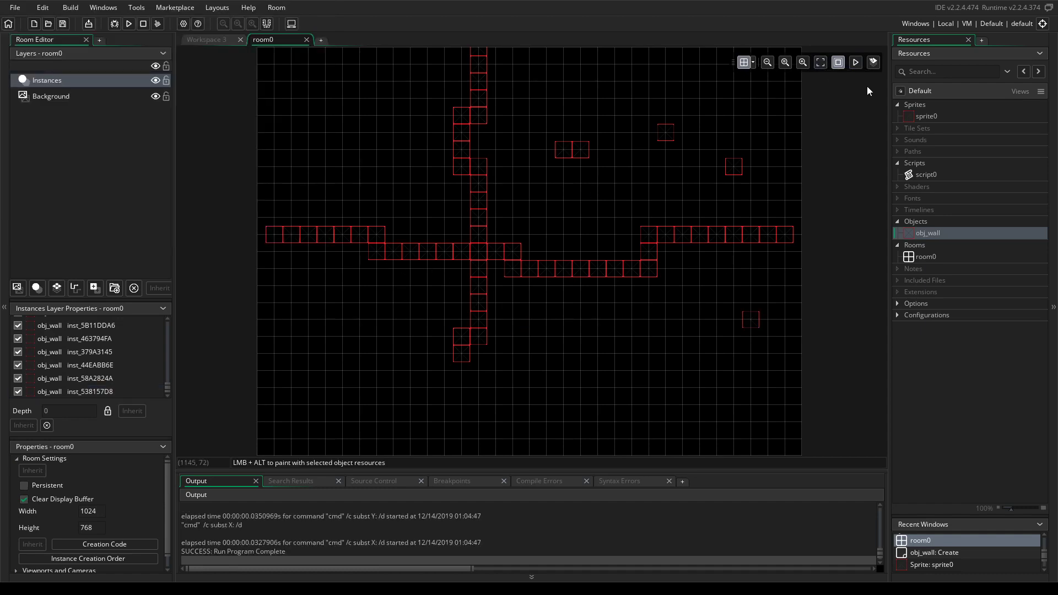
left_click(744, 62)
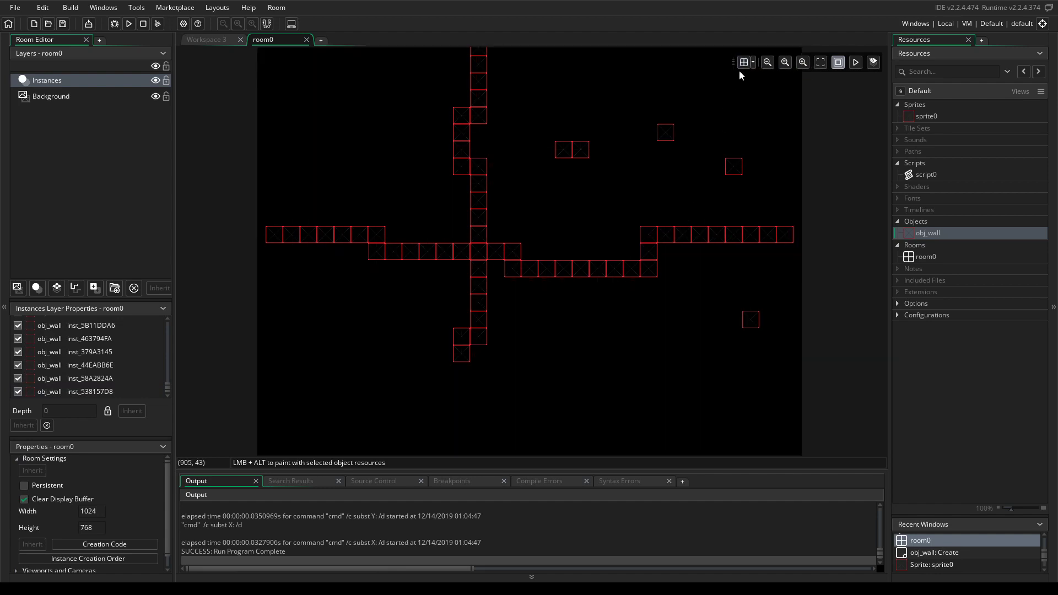
left_click(741, 66)
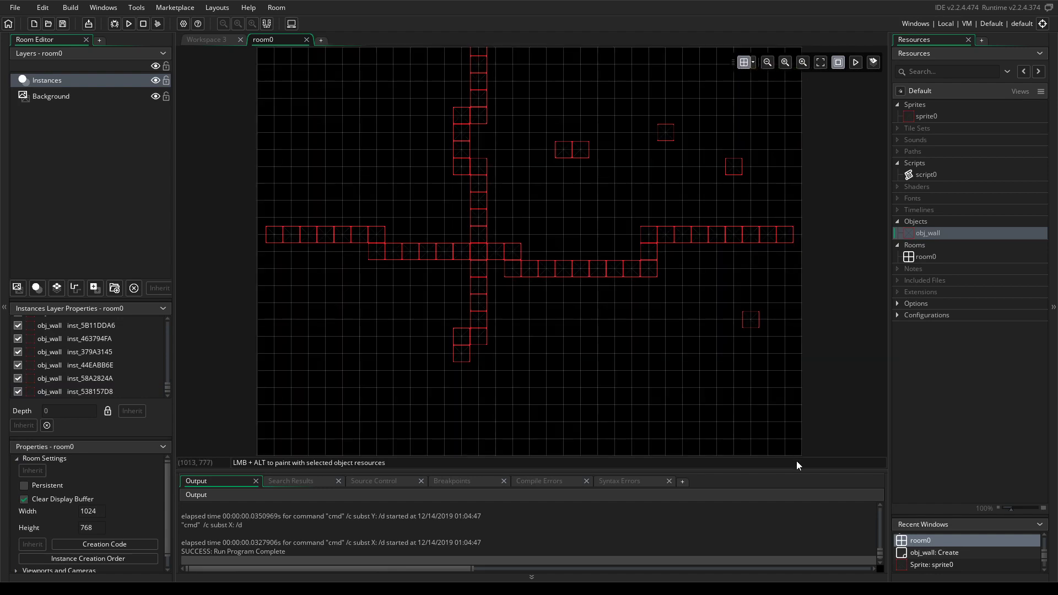
left_click_drag(812, 444, 214, 23)
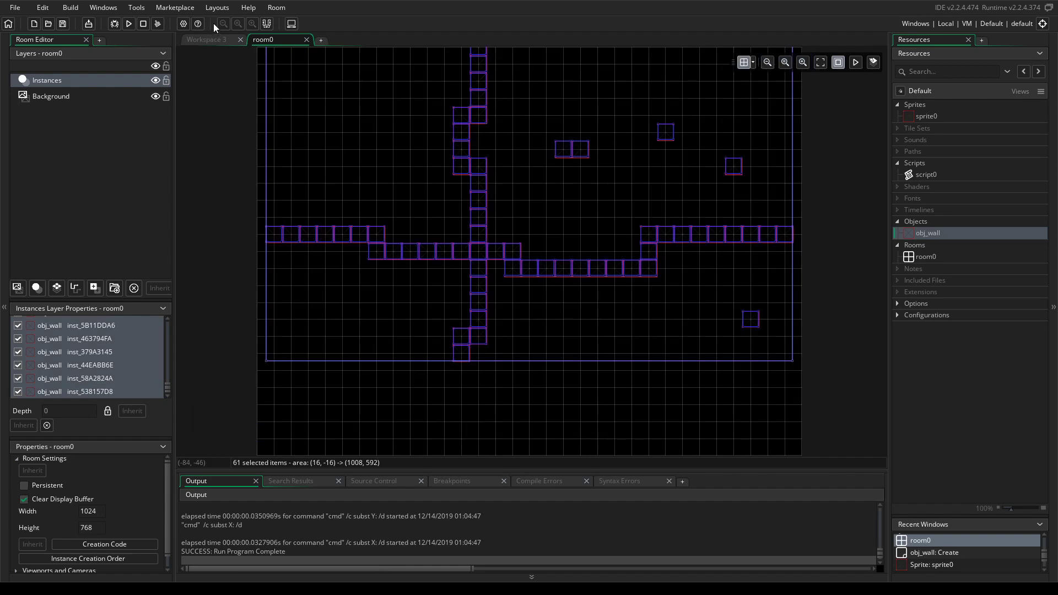
key("Delete")
Step: Place two obj_wall instances, stretched into a long horizontal bar and a tall vertical bar
left_click_drag(922, 235, 672, 276)
left_click(850, 292)
mouse_move(913, 237)
left_mouse_down()
mouse_move(691, 251)
mouse_move(680, 96)
mouse_move(681, 114)
left_mouse_up()
left_click(848, 175)
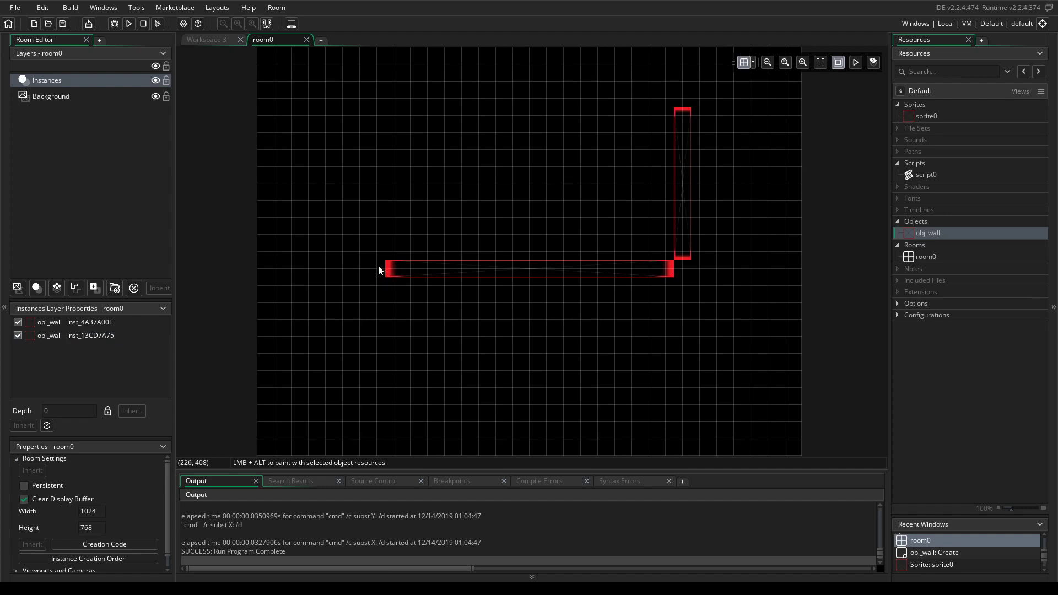
Step: Glance at sprite0, then in room0 stretch the vertical wall down and shrink it back above the horizontal bar
double_click(919, 117)
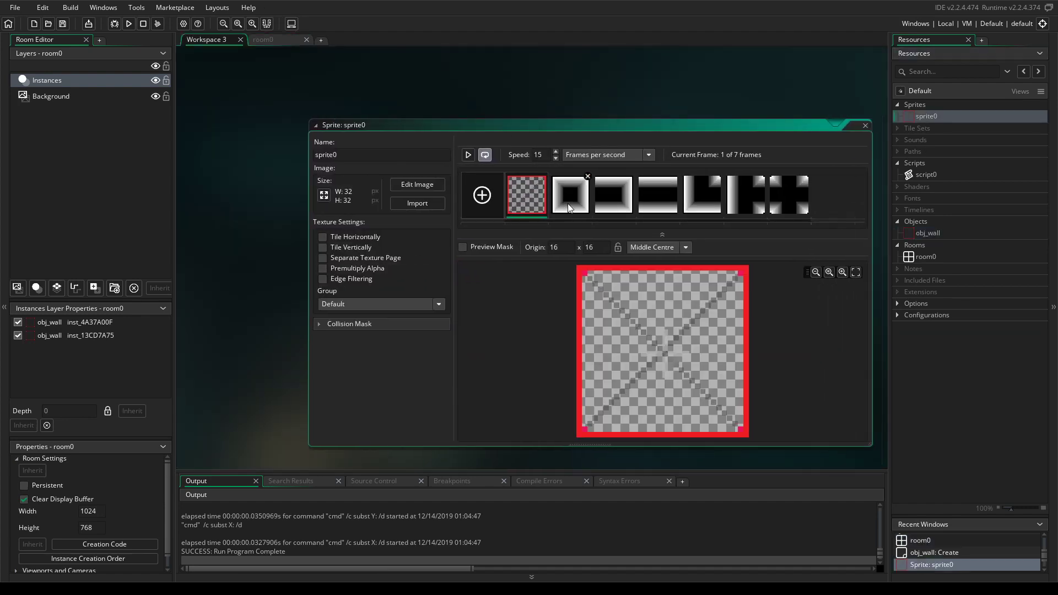
double_click(926, 257)
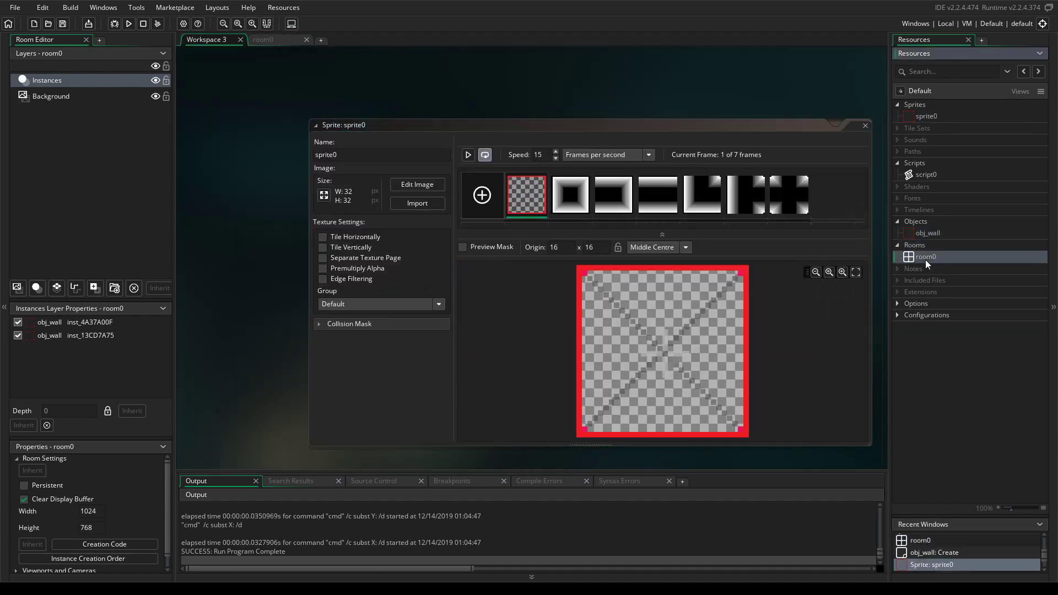
left_click(689, 256)
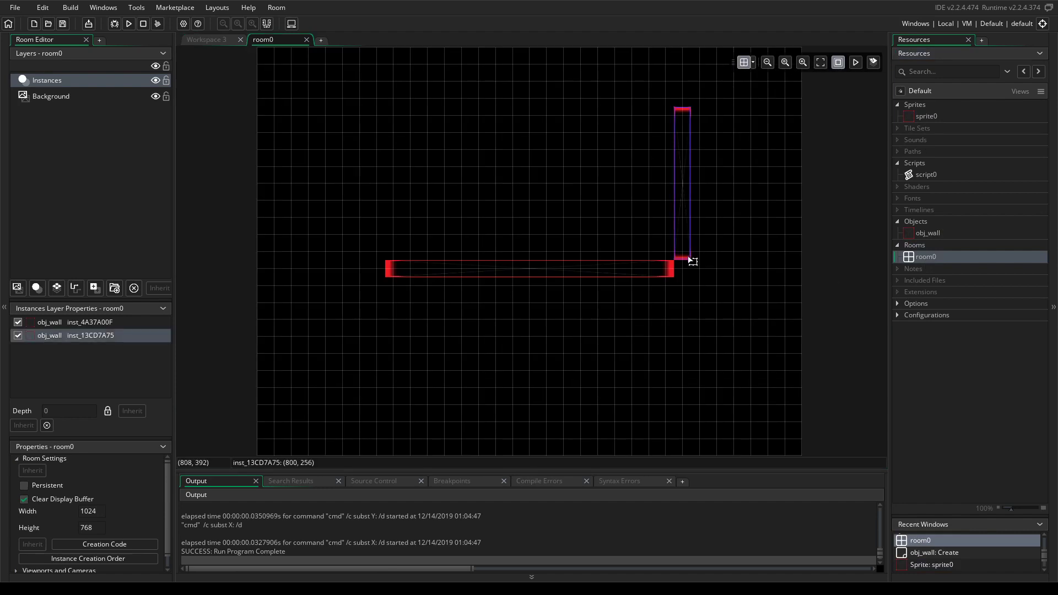
left_click_drag(684, 259, 686, 278)
left_click(705, 318)
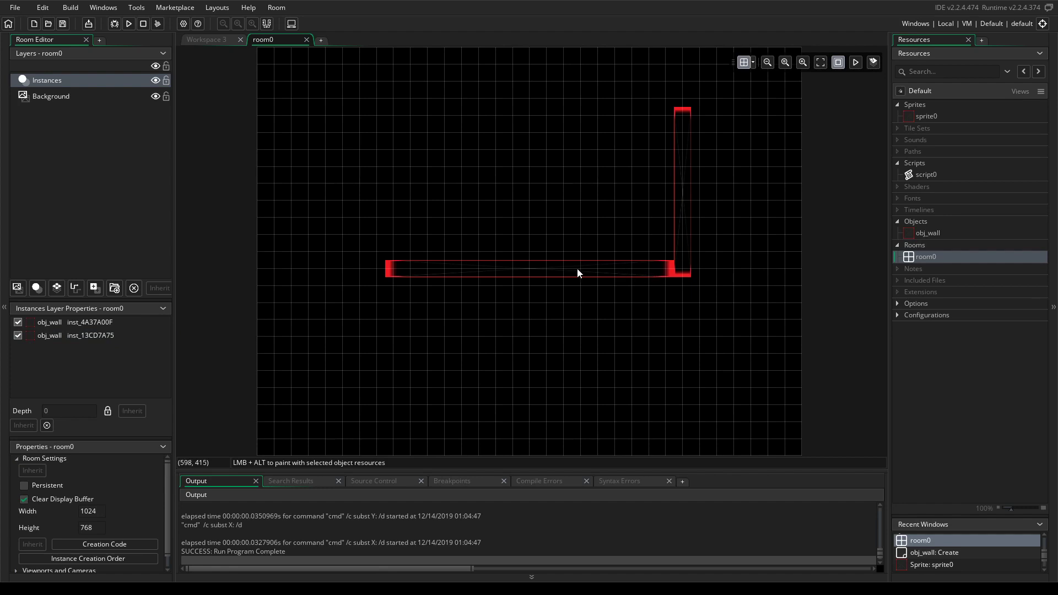
left_click(685, 276)
left_click_drag(683, 276, 682, 259)
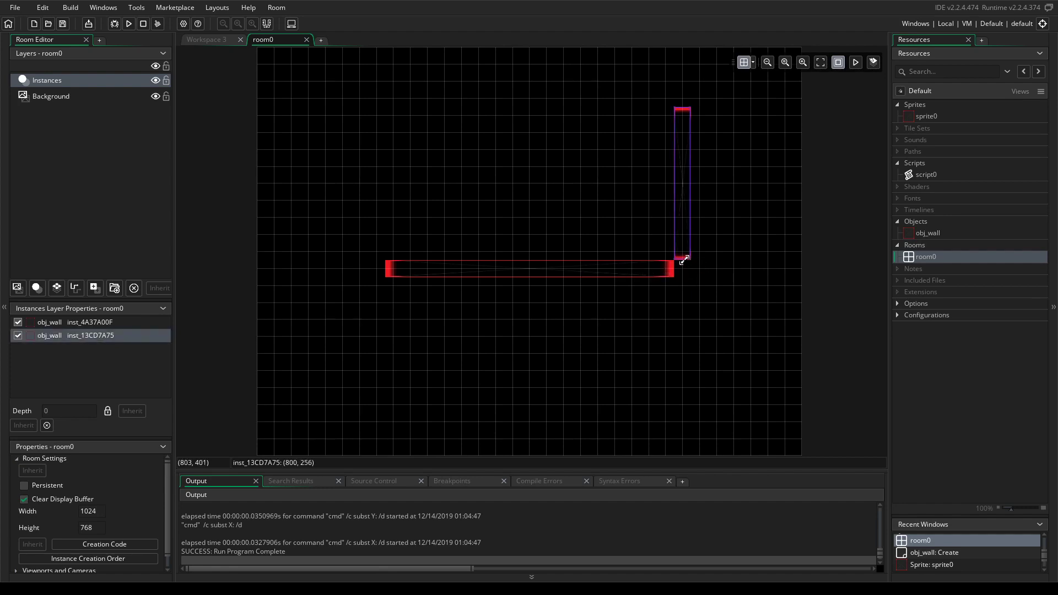
left_click(828, 275)
Step: Add three more wall pieces, including one at the corner, and run the game
left_click_drag(916, 233, 701, 280)
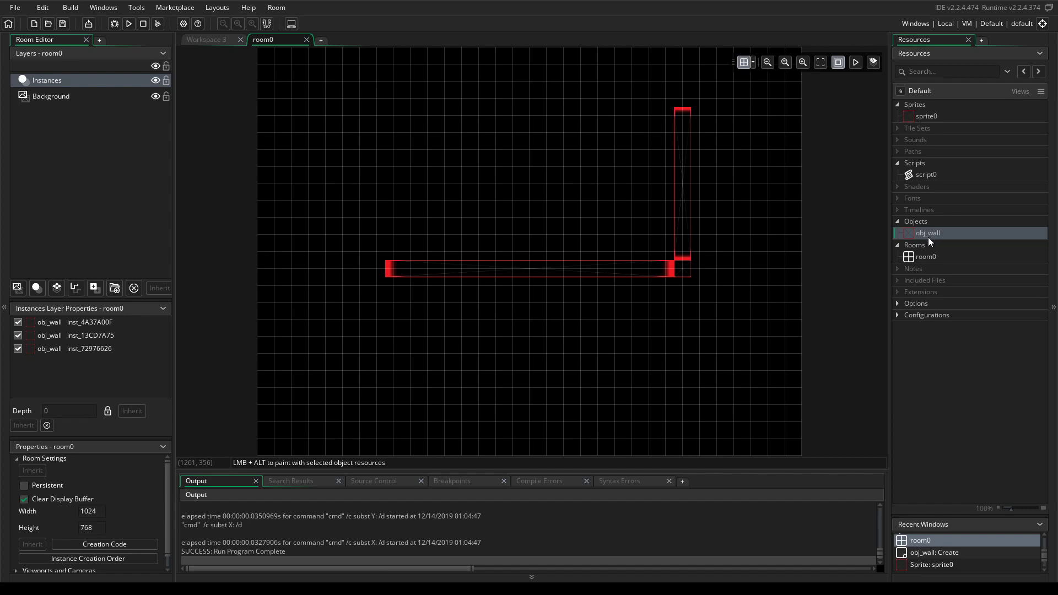
left_click_drag(927, 240, 693, 102)
left_click_drag(921, 234, 390, 271)
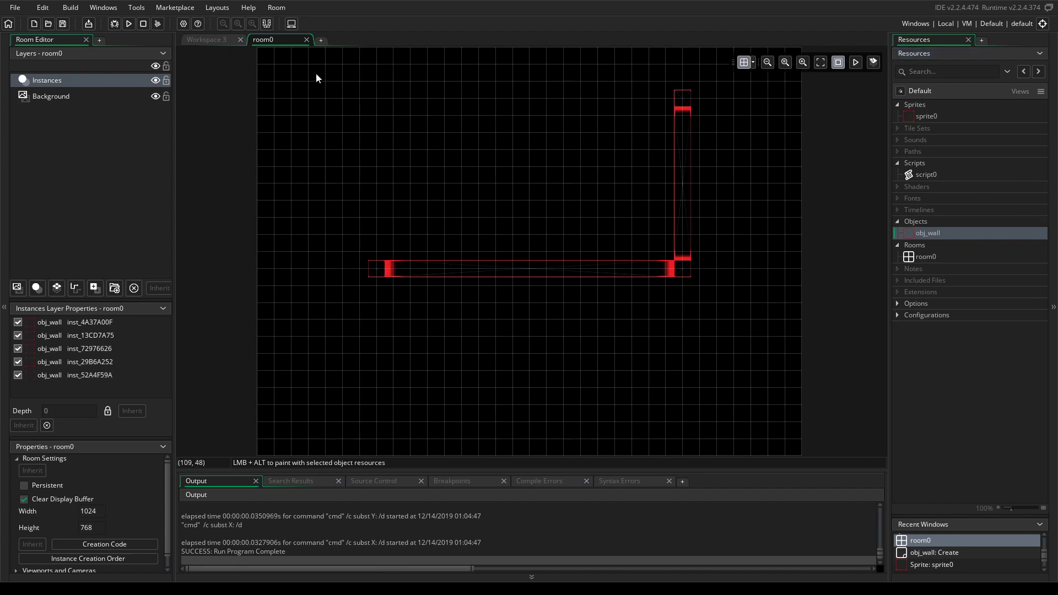
left_click(131, 25)
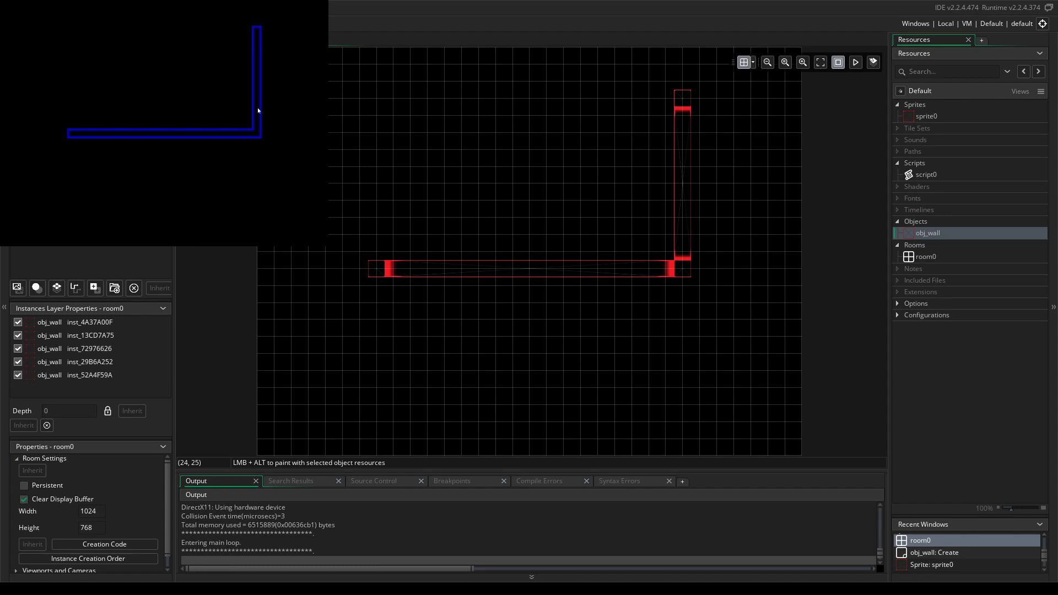
Step: Close the game and open sprite0's straight-wall frame in the image editor
left_click(320, 1)
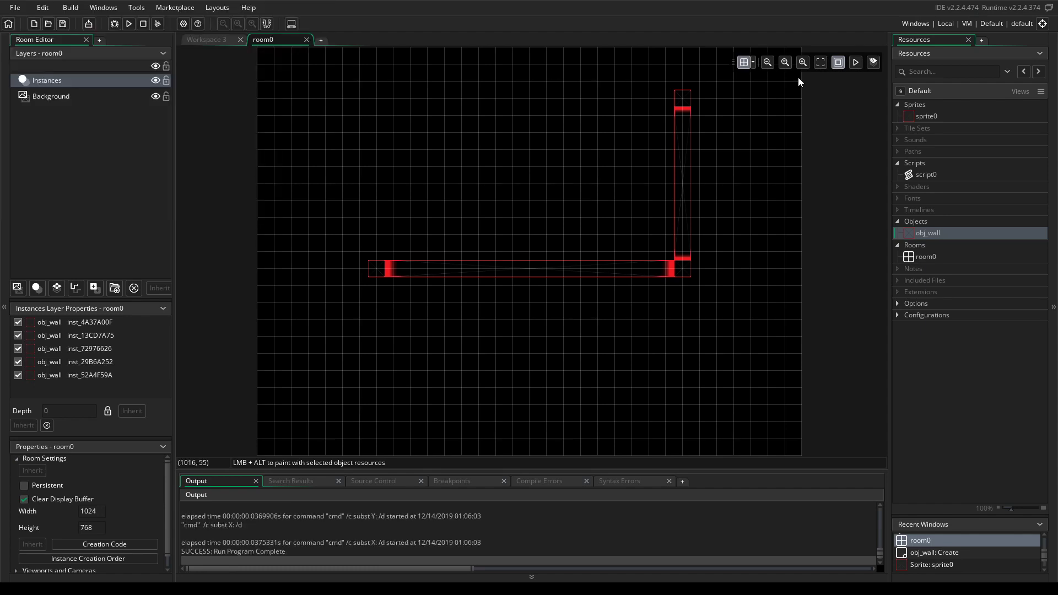
double_click(924, 116)
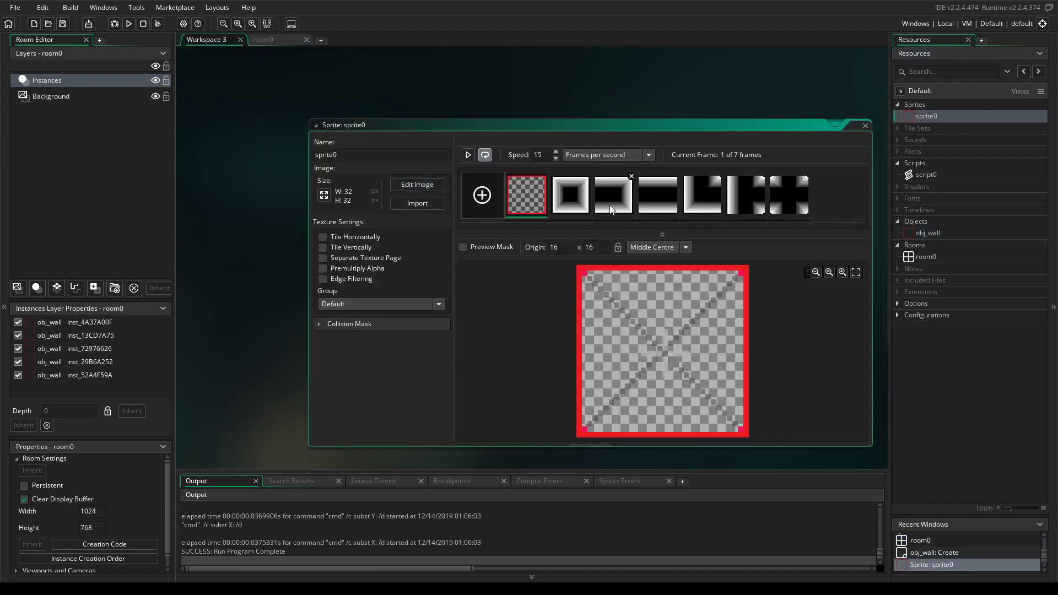
left_click(417, 185)
left_click(399, 88)
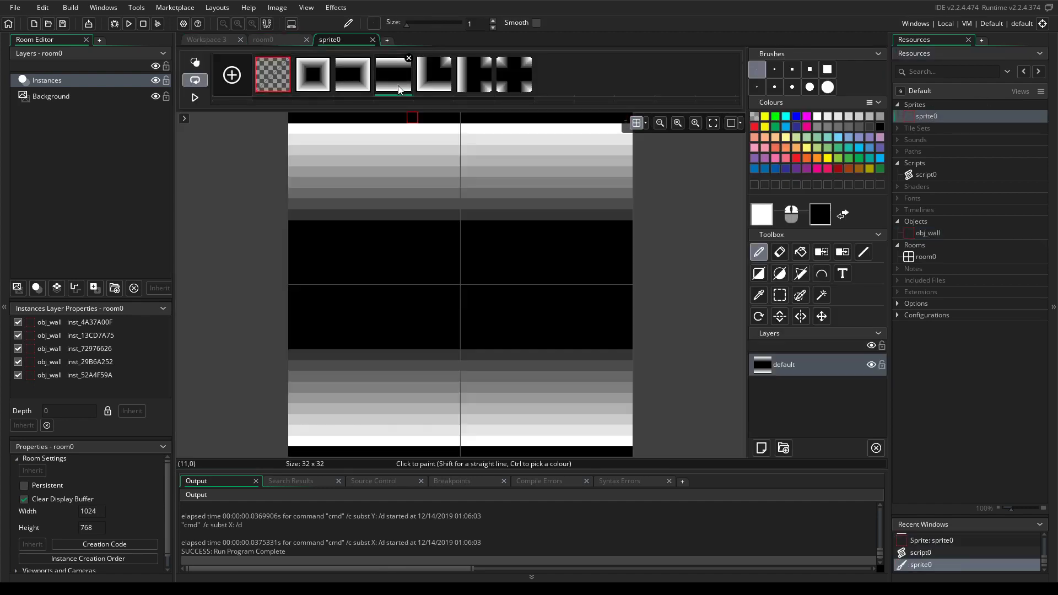
Step: Scribble magenta pencil strokes across the top, middle and bottom of the frame
left_click(807, 117)
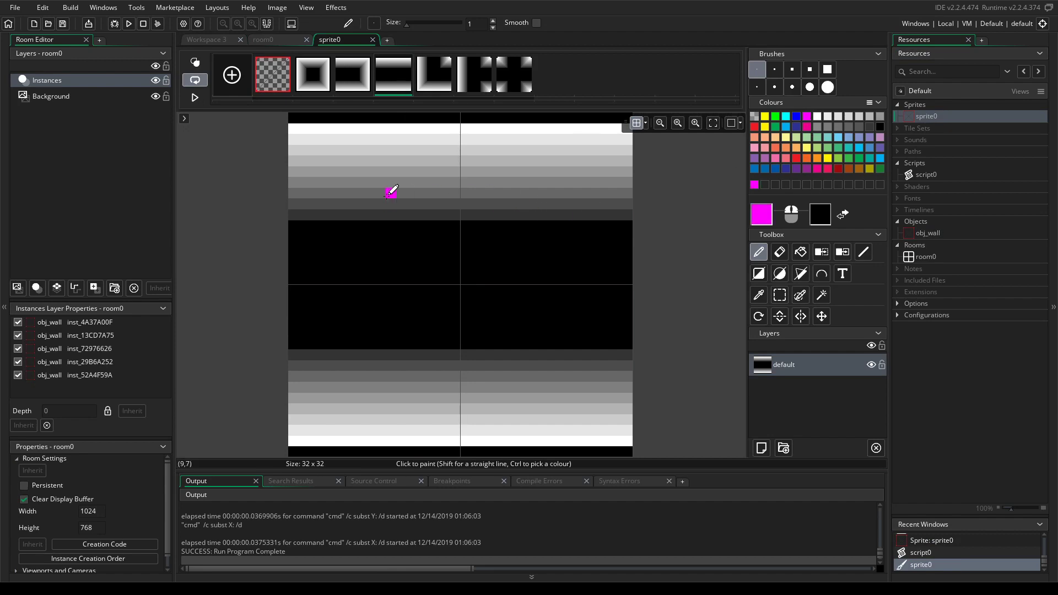
mouse_move(304, 182)
left_mouse_down()
mouse_move(332, 160)
mouse_move(352, 192)
left_mouse_up()
left_click_drag(415, 187, 444, 160)
mouse_move(390, 409)
left_mouse_down()
mouse_move(491, 349)
mouse_move(543, 385)
mouse_move(606, 332)
left_mouse_up()
left_click_drag(574, 290, 412, 245)
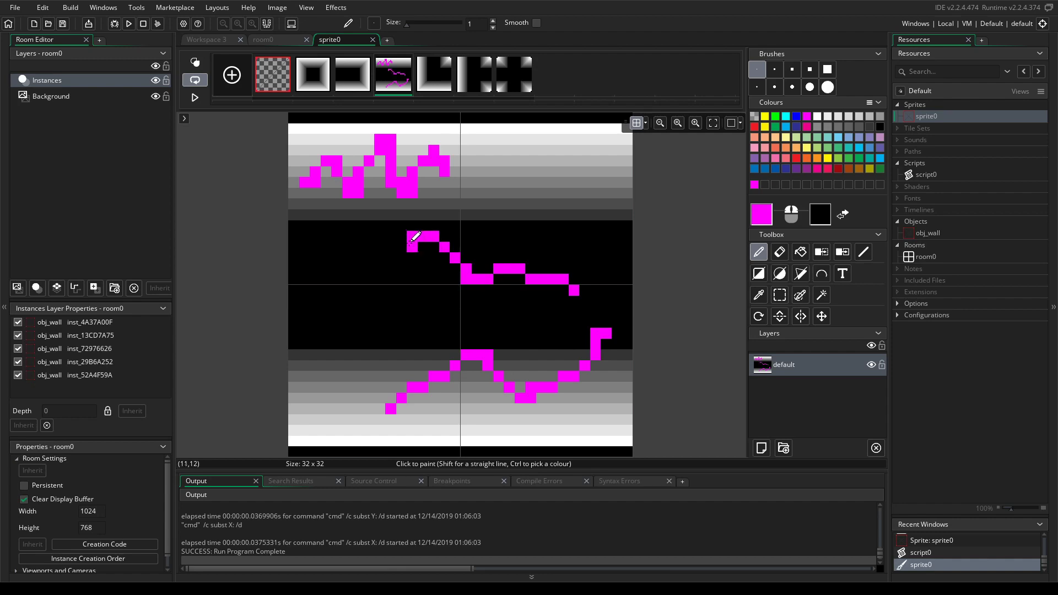
Step: Run the game with the scribbled sprite, then undo the magenta strokes
left_click(128, 25)
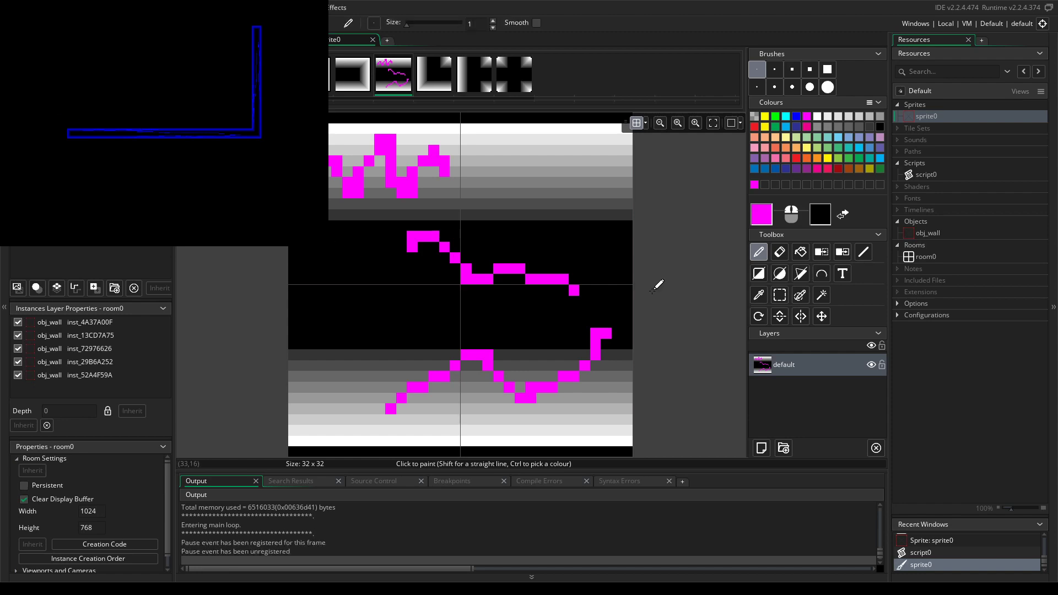
key("ctrl+z")
key("ctrl+z")
key("ctrl+z")
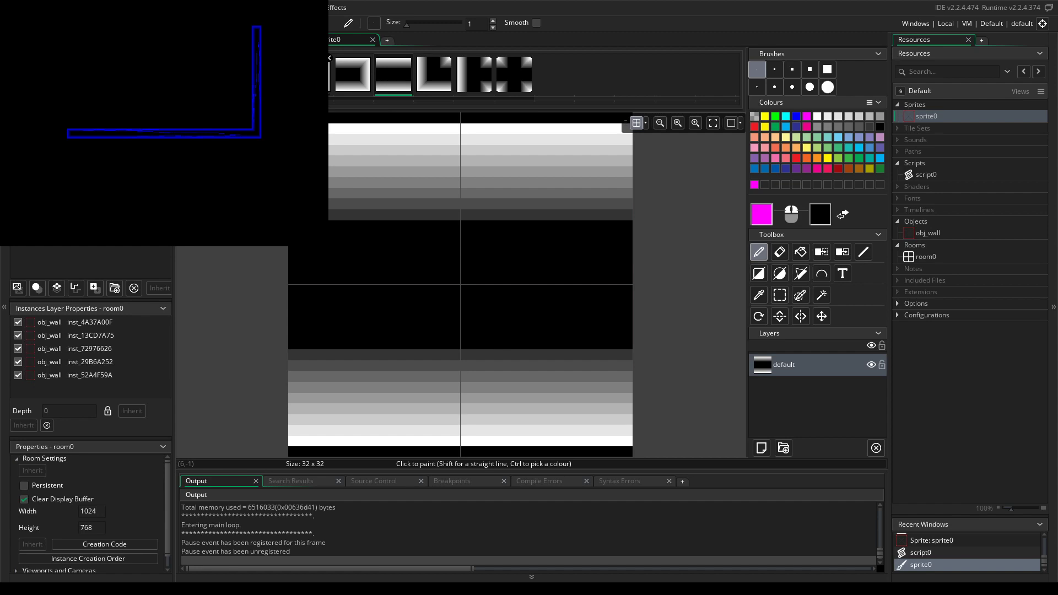
left_click(944, 232)
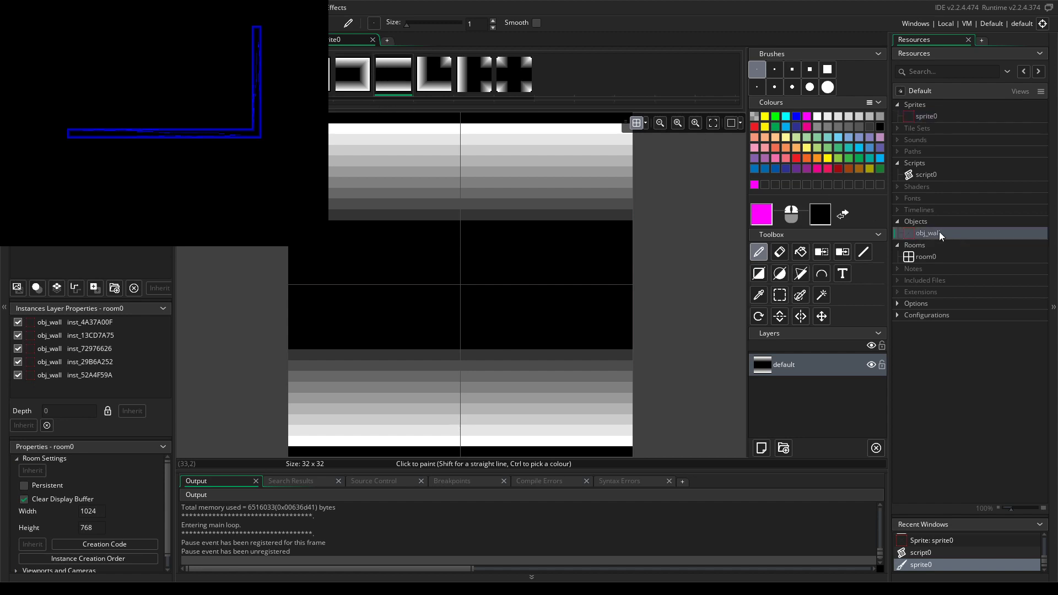
Step: In script0, change the image_blend line to make_color_rgb(255,0,0)
double_click(930, 178)
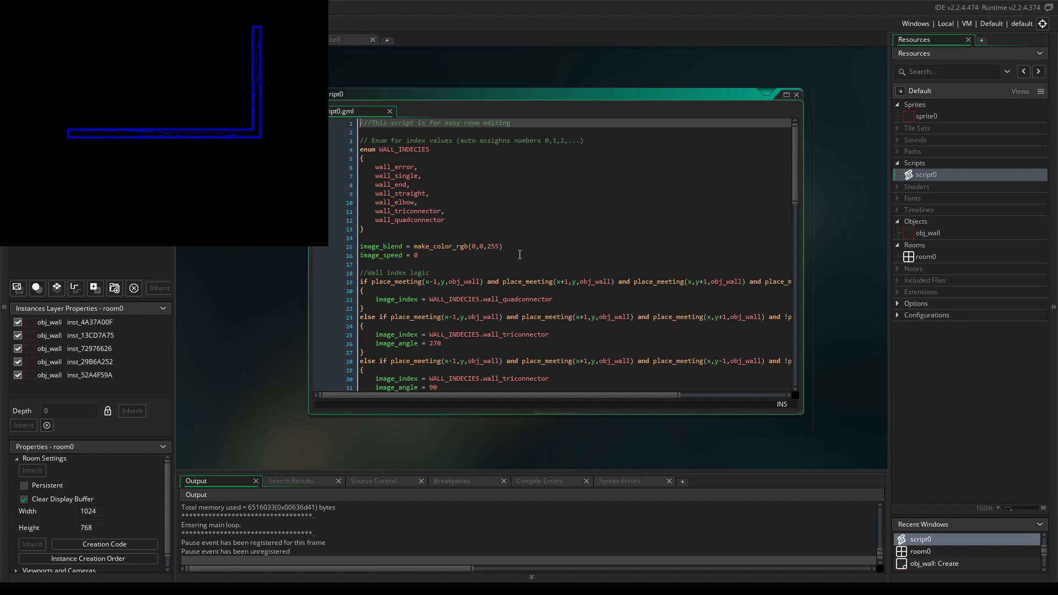
left_click(501, 246)
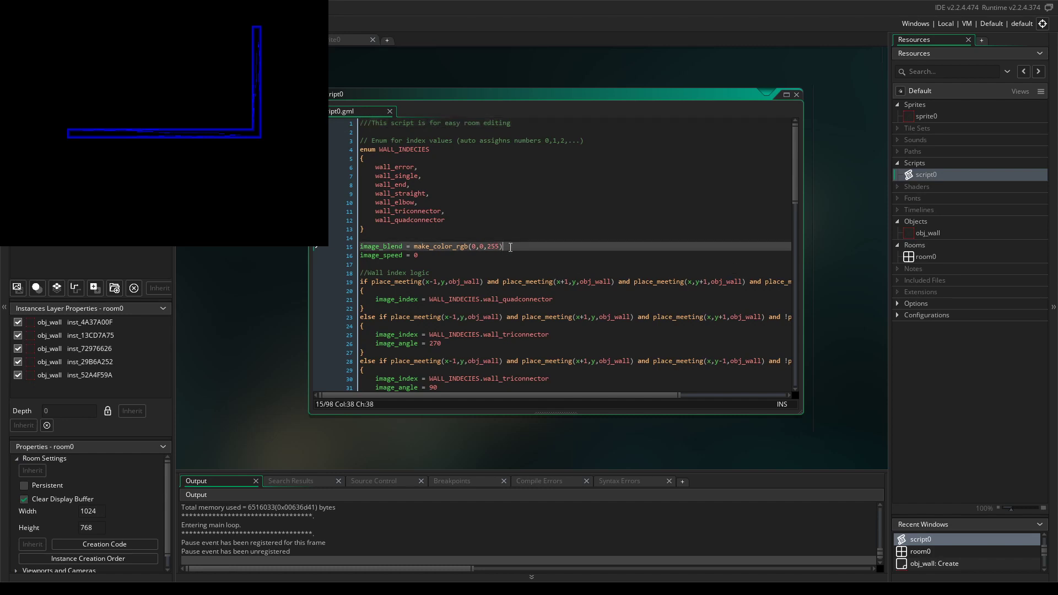
left_click(489, 255)
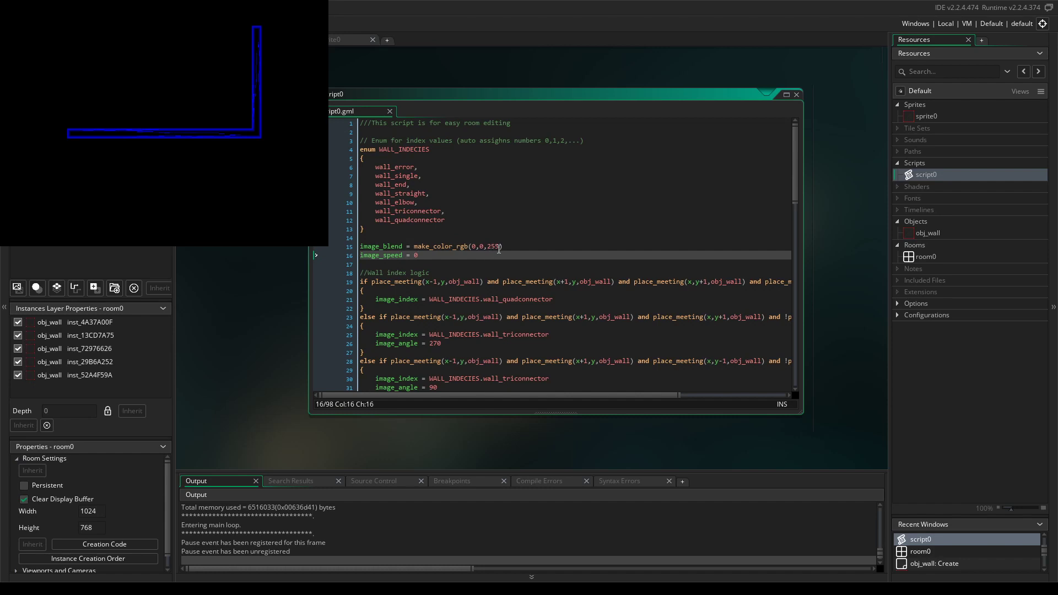
left_click(499, 247)
key("BackSpace")
key("BackSpace")
key("BackSpace")
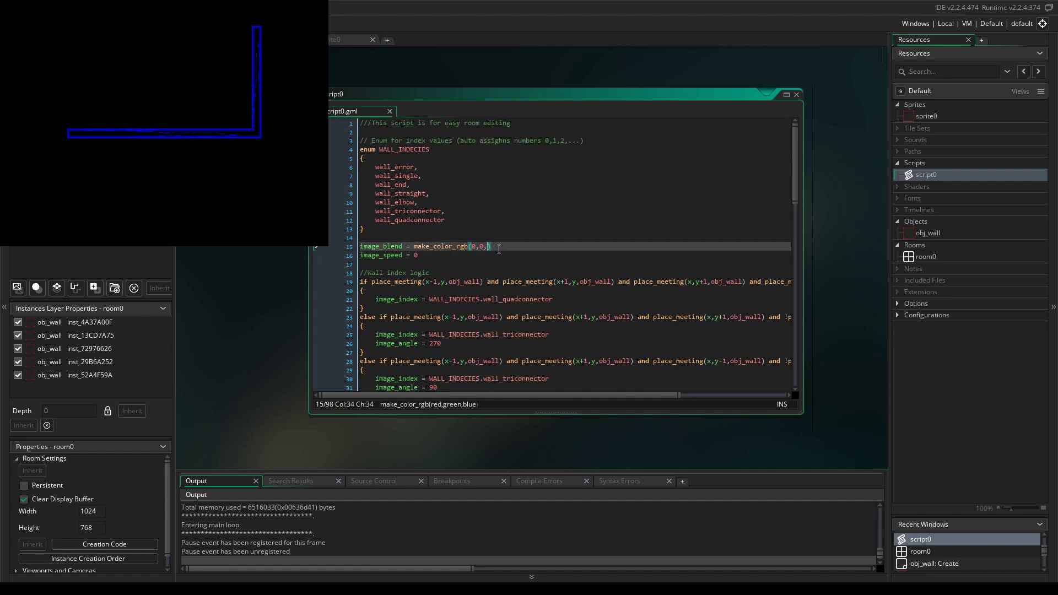
type("0")
key("Left")
key("Left")
key("Left")
key("Left")
key("BackSpace")
type("255")
Step: Rerun the game, confirming the restart, check the red walls, then close it
key("F5")
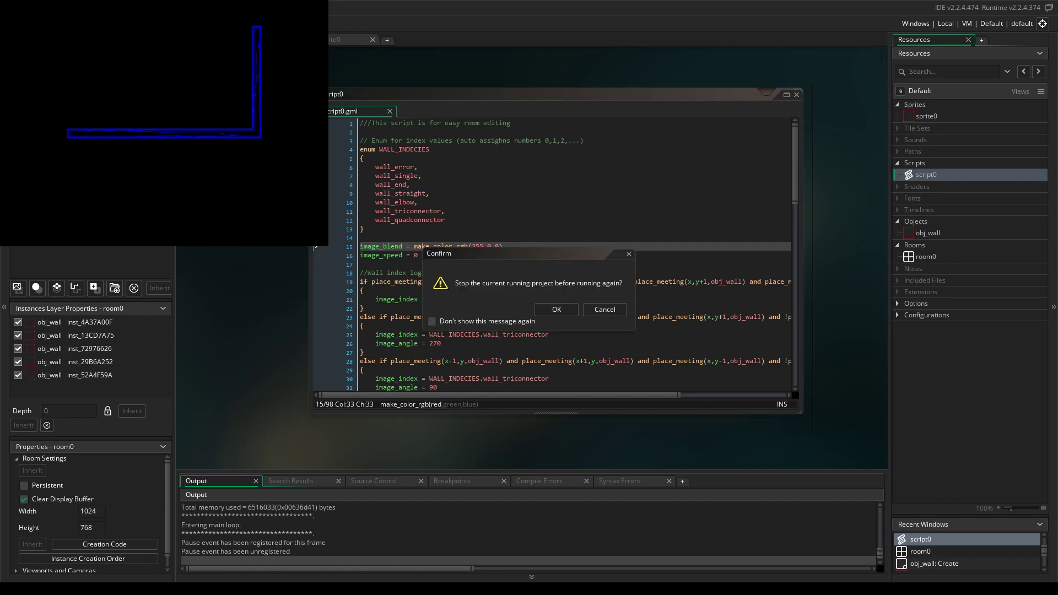
left_click(551, 309)
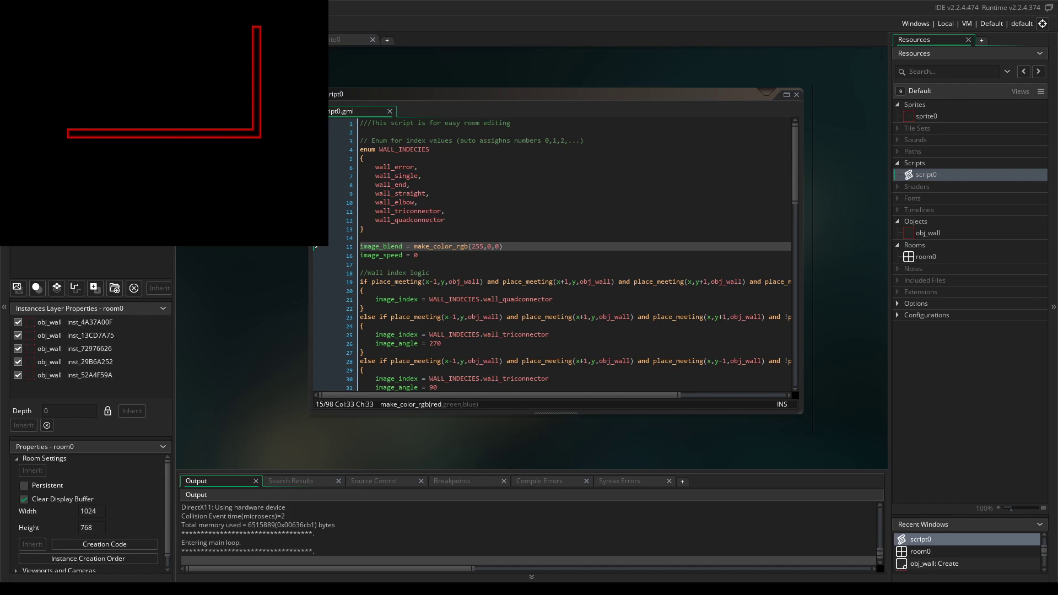
key("Escape")
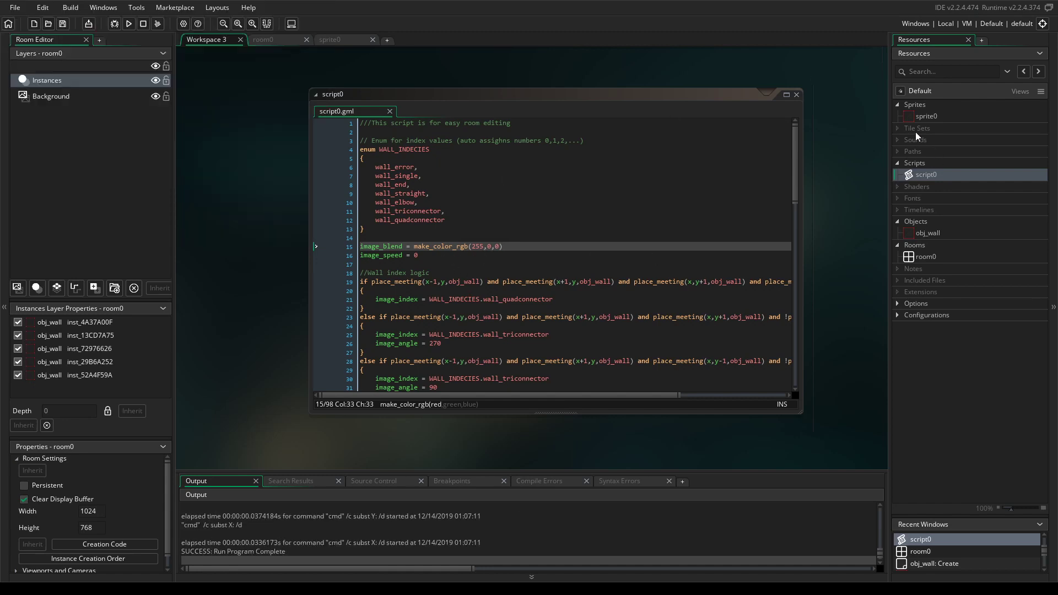
Step: Reopen sprite0, collapse its editor window, and hide the side dock with F12
double_click(918, 115)
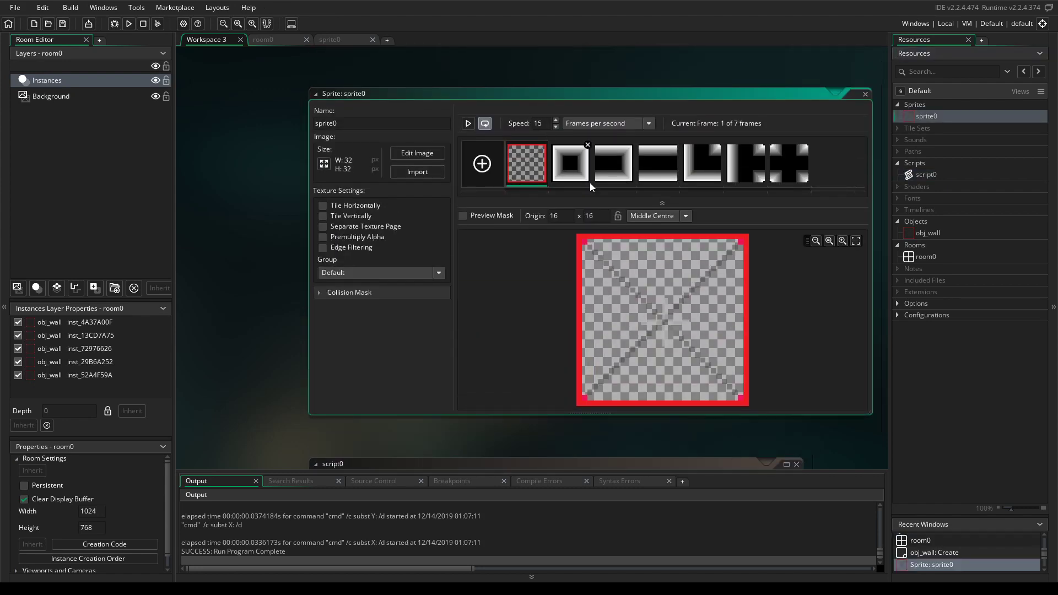
double_click(851, 94)
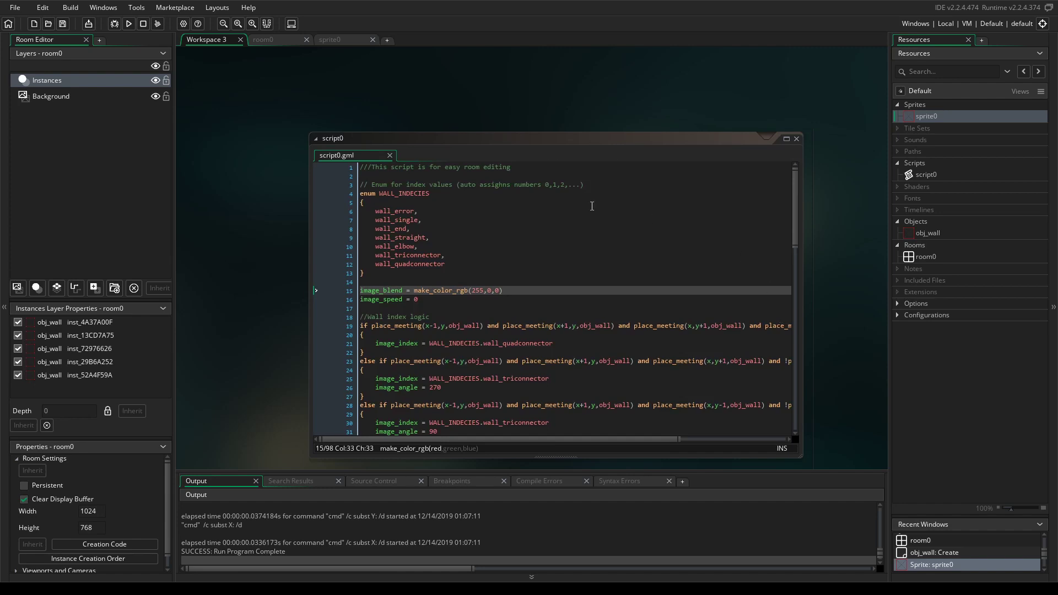
key("F12")
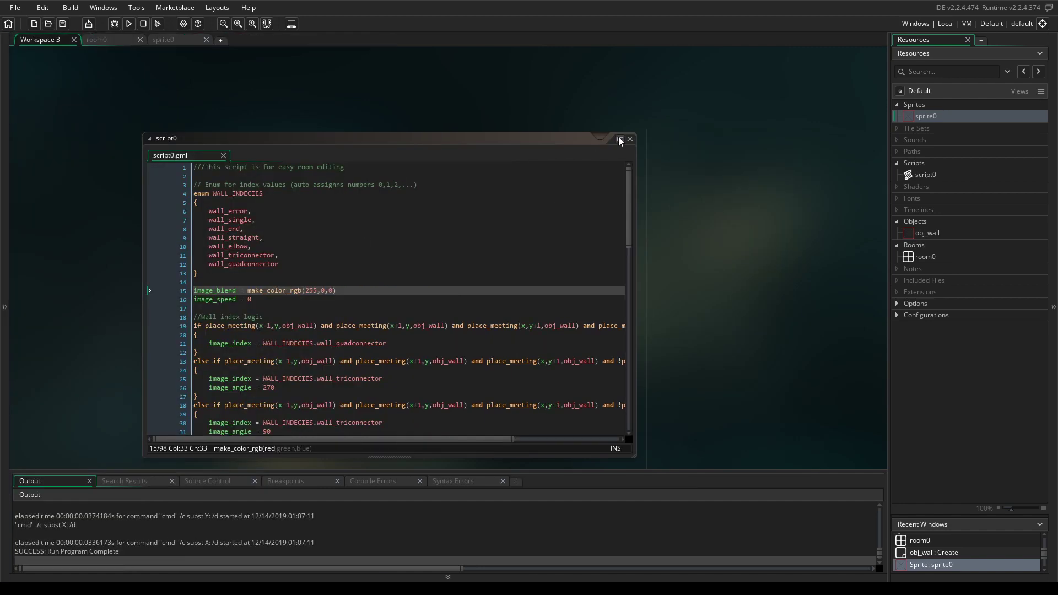